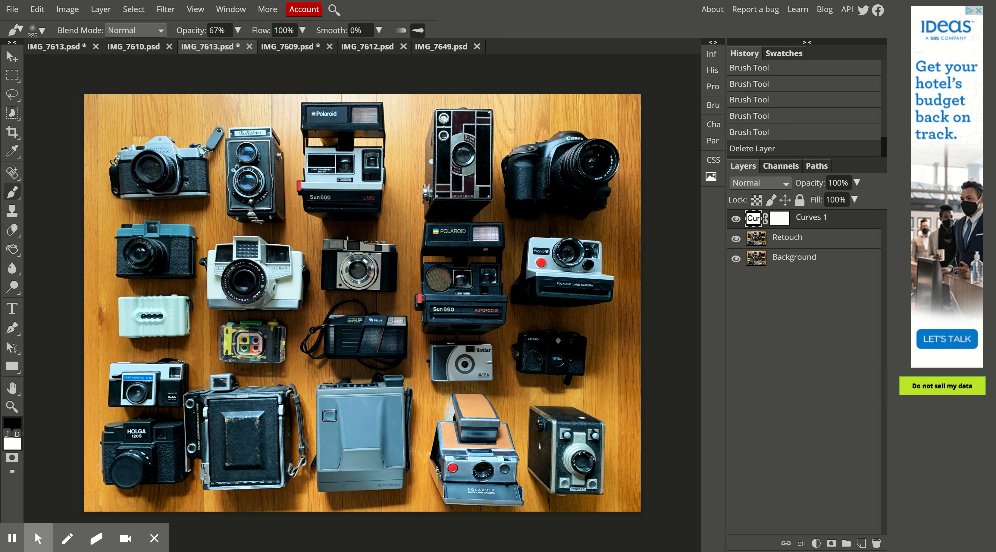
Add a Brightness/Contrast adjustment layer above the Curves 1 layer.
{"action": "left_click", "coordinate": [69, 13]}
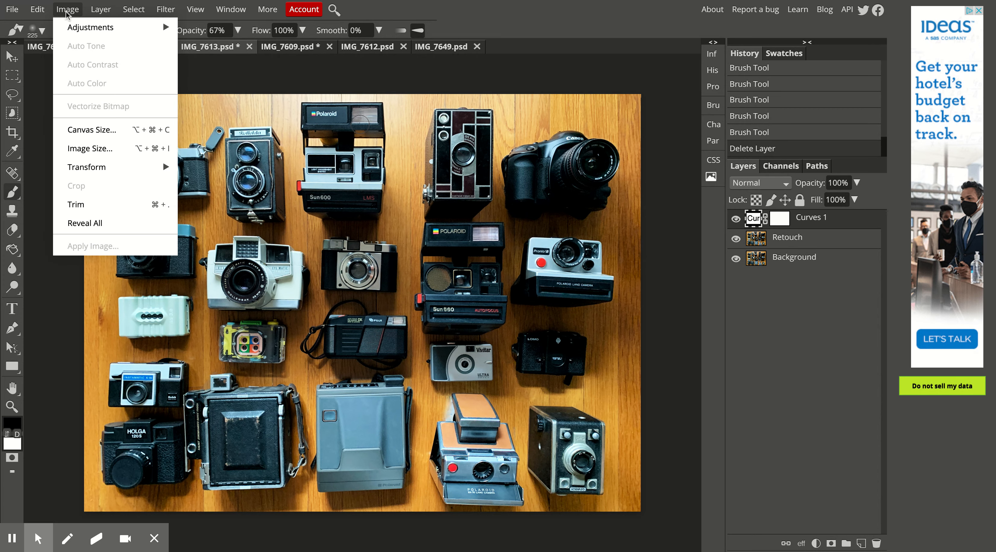
{"action": "mouse_move", "coordinate": [103, 11]}
{"action": "mouse_move", "coordinate": [136, 158]}
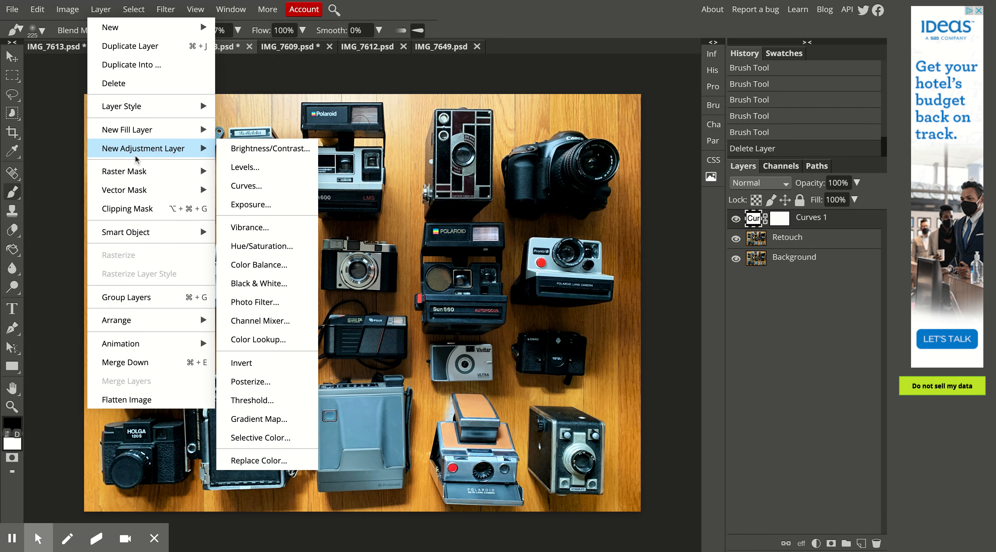
{"action": "left_click", "coordinate": [244, 154]}
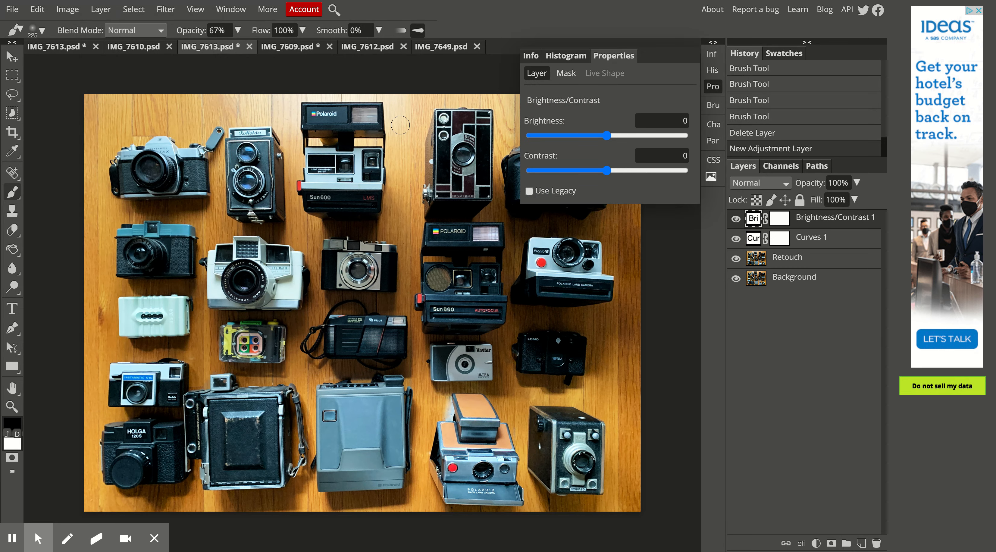
Set the adjustment layer's brightness to 42 and its contrast to -17.
{"action": "left_click", "coordinate": [620, 136]}
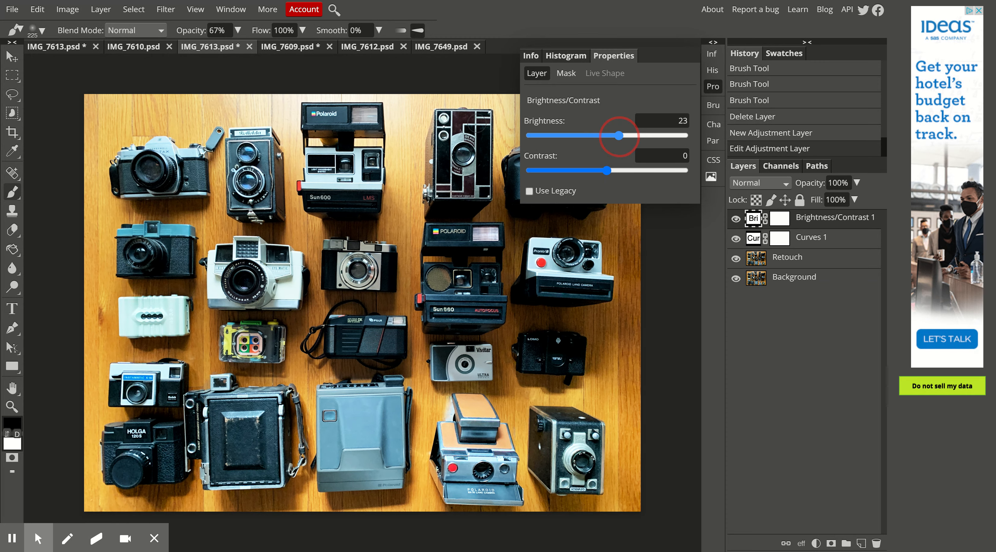
{"action": "left_click", "coordinate": [627, 135]}
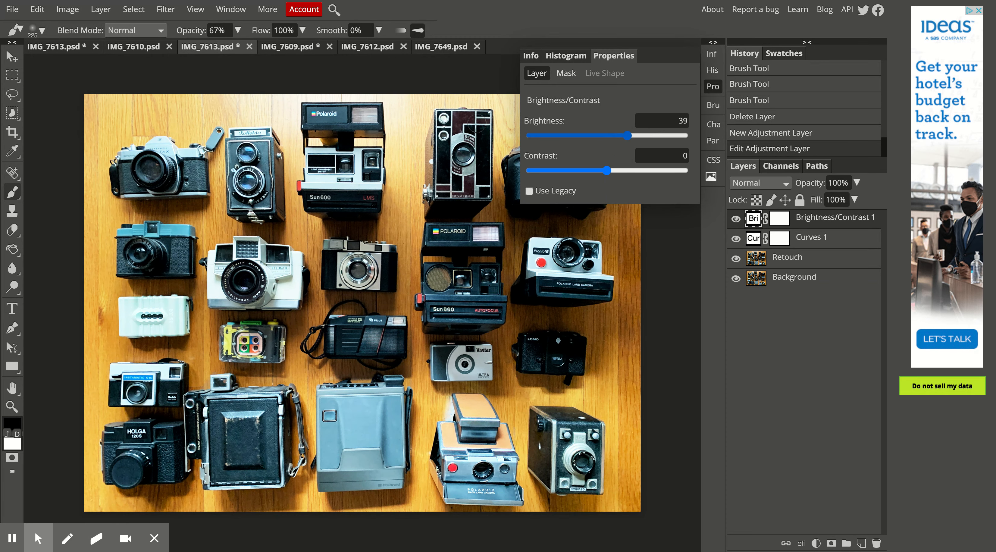
{"action": "left_click", "coordinate": [593, 171]}
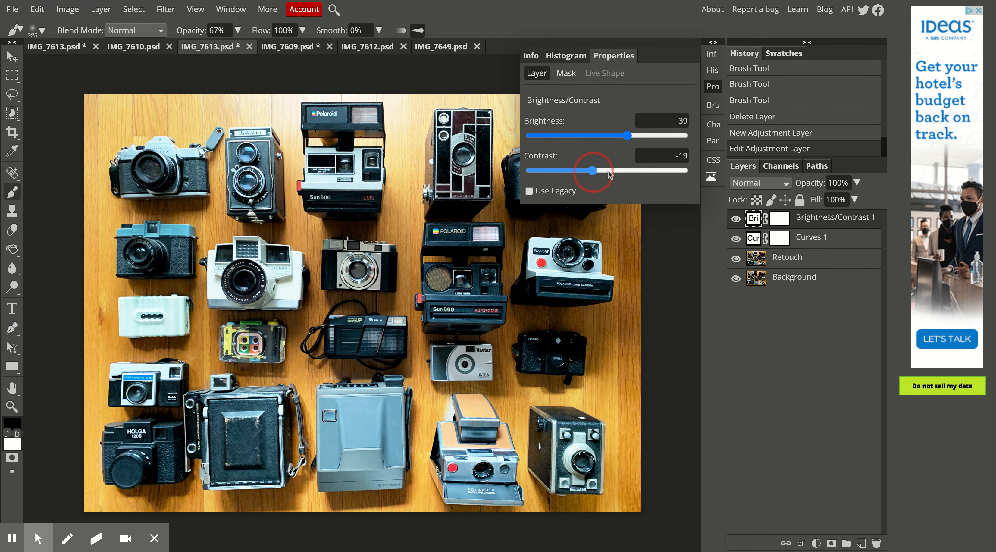
{"action": "left_click", "coordinate": [633, 136]}
{"action": "left_click", "coordinate": [631, 136]}
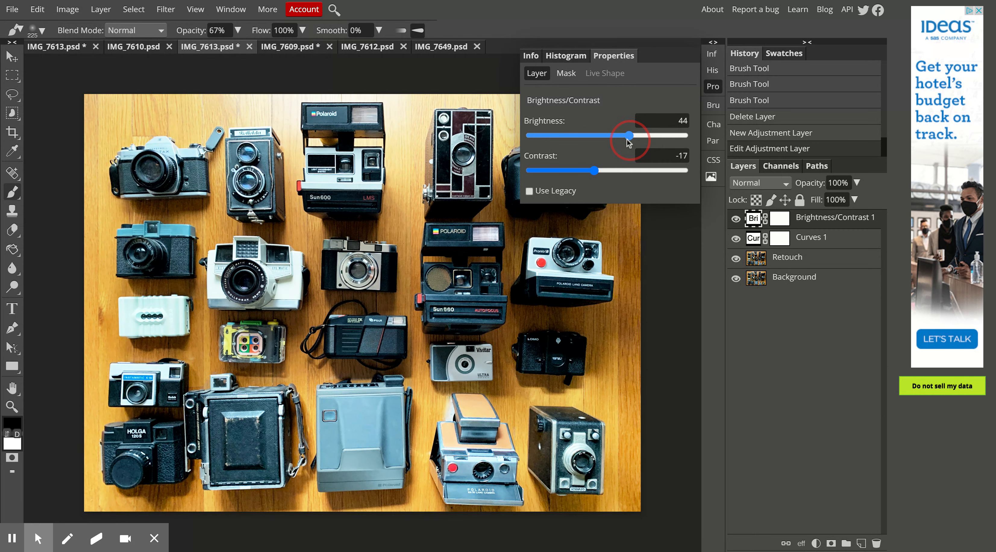
{"action": "left_click_drag", "start_coordinate": [632, 142], "coordinate": [630, 142]}
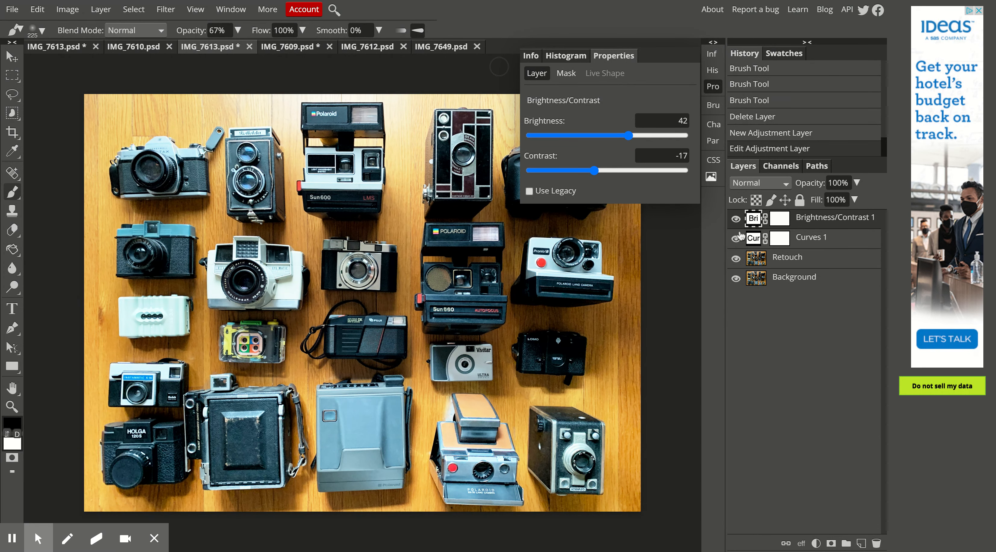
Compare the photo with and without the Brightness/Contrast layer, and reduce its brightness to 35.
{"action": "left_click", "coordinate": [737, 220]}
{"action": "left_click", "coordinate": [737, 220]}
{"action": "left_click", "coordinate": [737, 220]}
{"action": "left_click", "coordinate": [737, 219]}
{"action": "left_click_drag", "start_coordinate": [638, 135], "coordinate": [631, 138]}
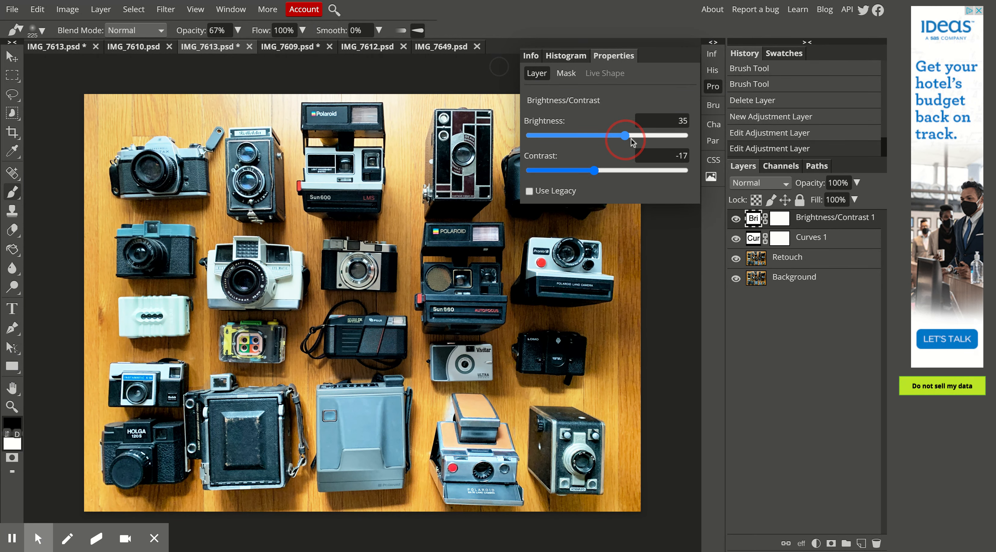
{"action": "left_click", "coordinate": [737, 219]}
{"action": "left_click", "coordinate": [737, 220]}
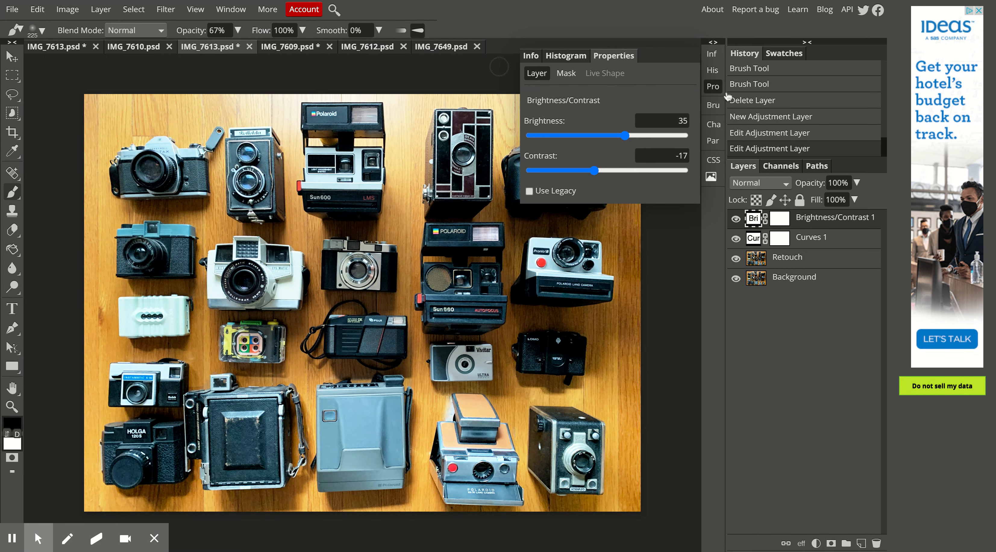
{"action": "left_click", "coordinate": [712, 87]}
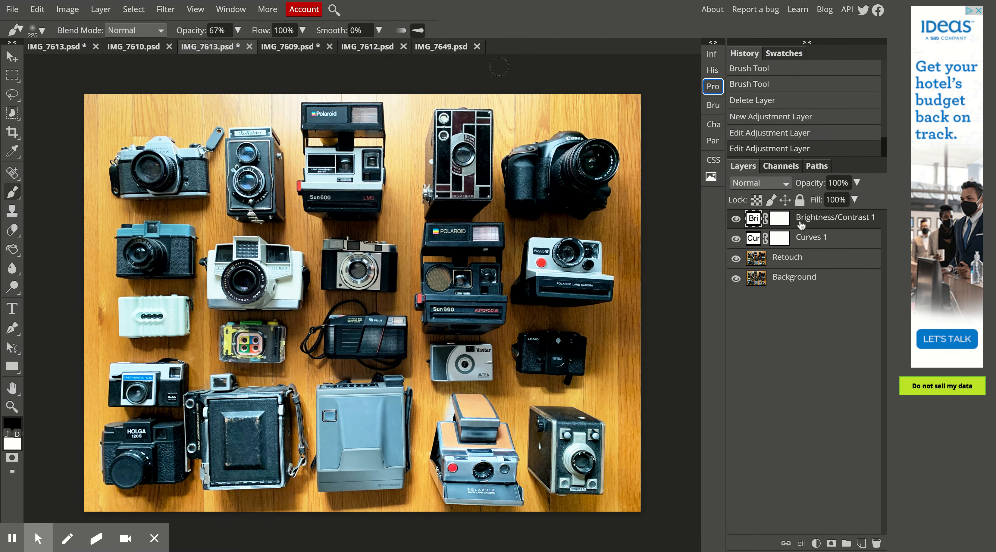
Fill the Brightness/Contrast layer's mask with black using the Paint Bucket.
{"action": "left_click", "coordinate": [780, 219]}
{"action": "left_click", "coordinate": [736, 219]}
{"action": "left_click", "coordinate": [736, 219]}
{"action": "left_click", "coordinate": [17, 434]}
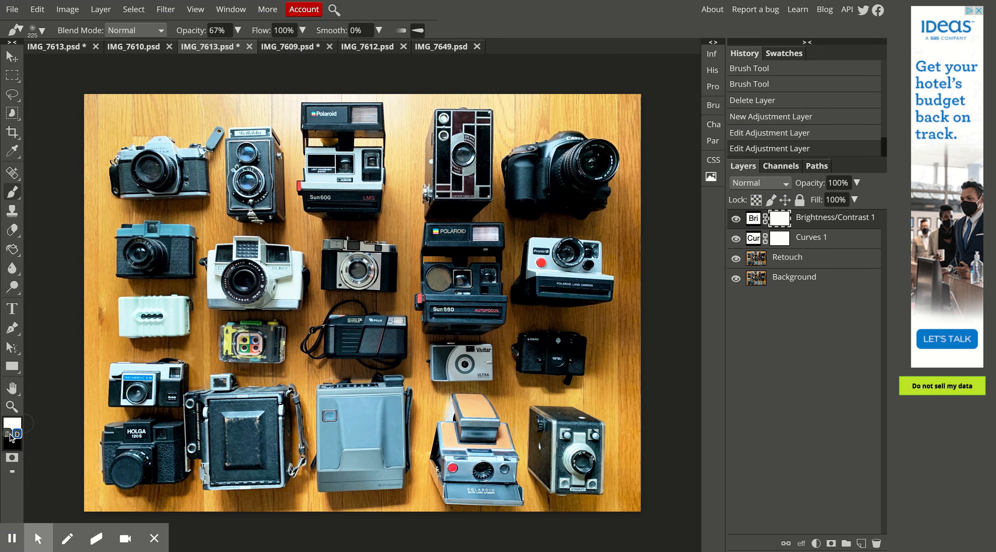
{"action": "left_click", "coordinate": [7, 434]}
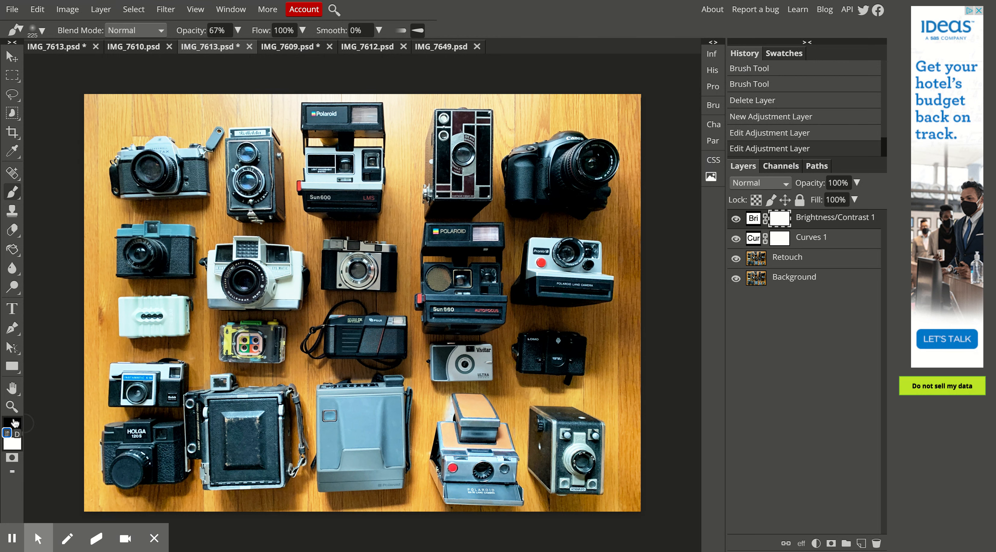
{"action": "left_click", "coordinate": [12, 249]}
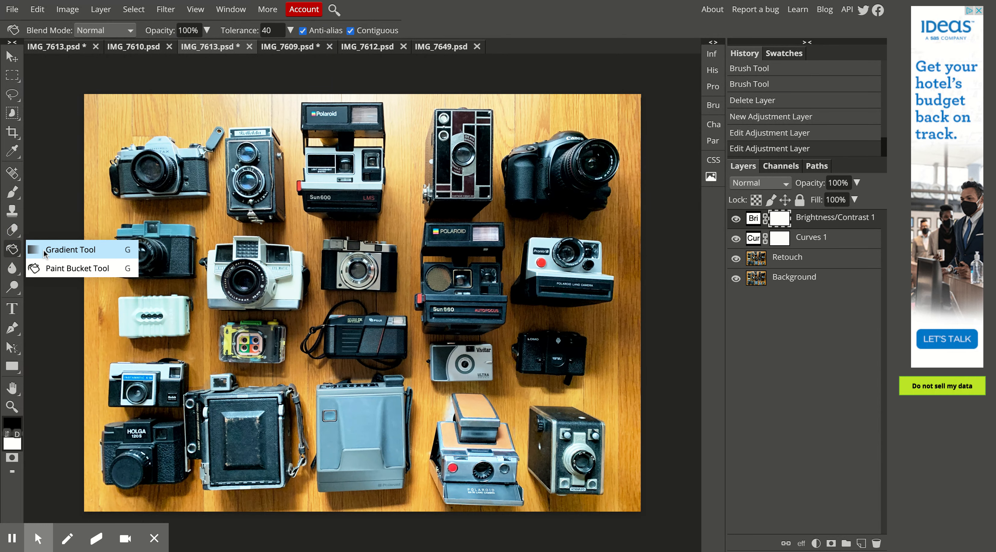
{"action": "left_click", "coordinate": [43, 270]}
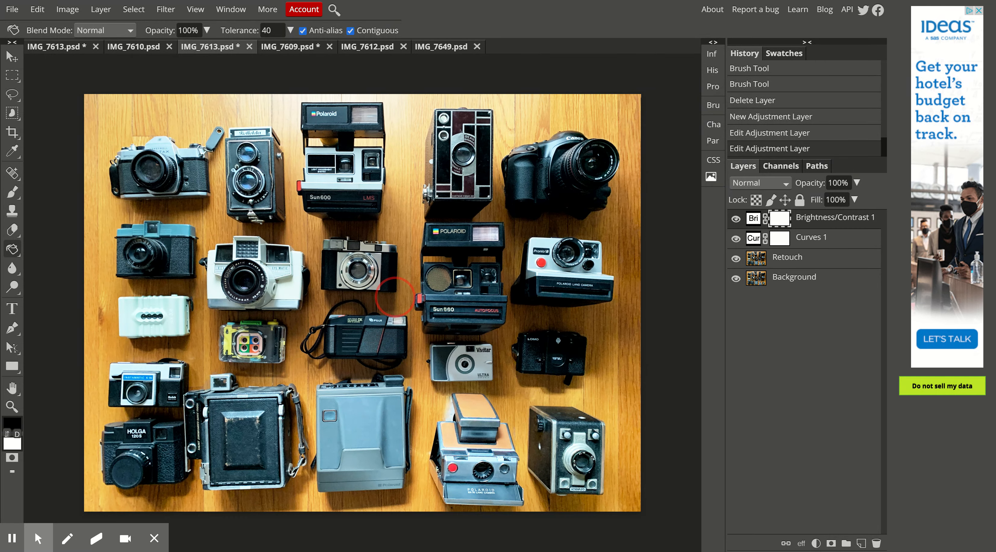
{"action": "left_click", "coordinate": [395, 297]}
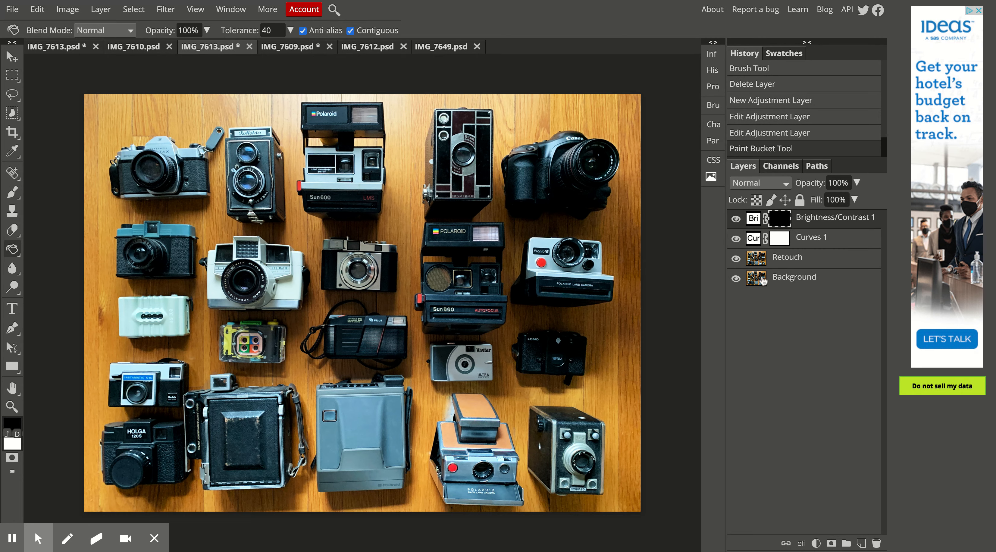
Check the masked layer on and off, and set the brush to 304 px size, 0% hardness and 16% opacity.
{"action": "left_click", "coordinate": [736, 219]}
{"action": "left_click", "coordinate": [734, 218]}
{"action": "left_click", "coordinate": [13, 192]}
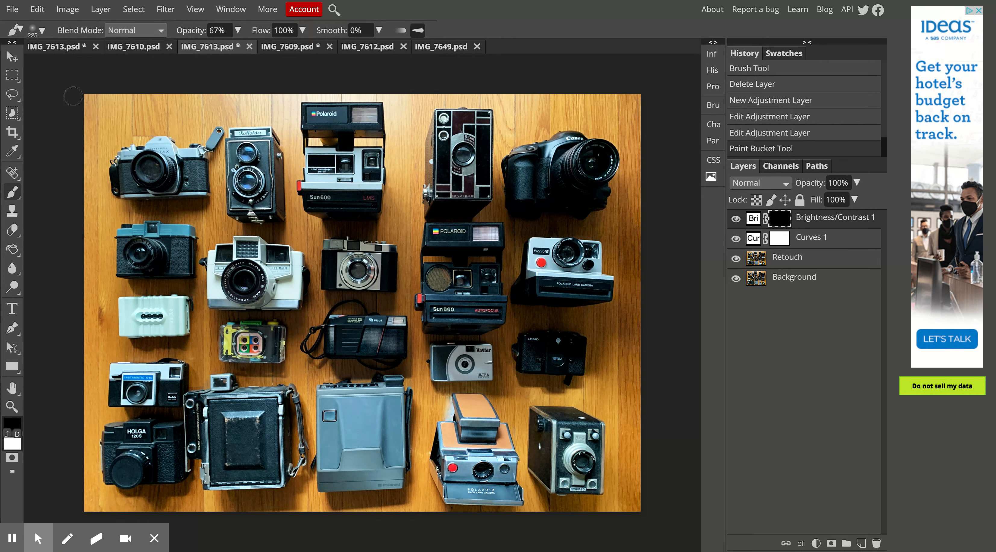
{"action": "right_click", "coordinate": [290, 190]}
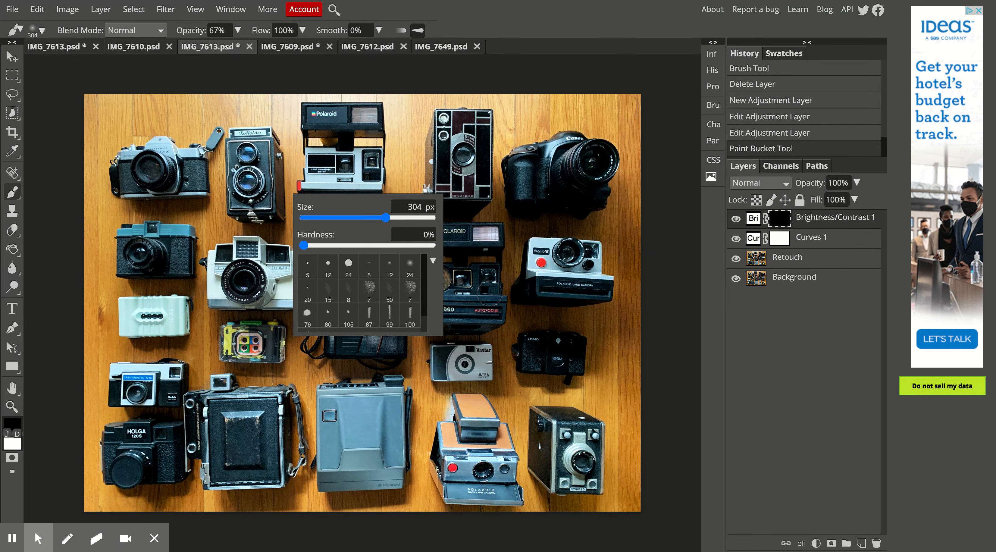
{"action": "left_click", "coordinate": [238, 30]}
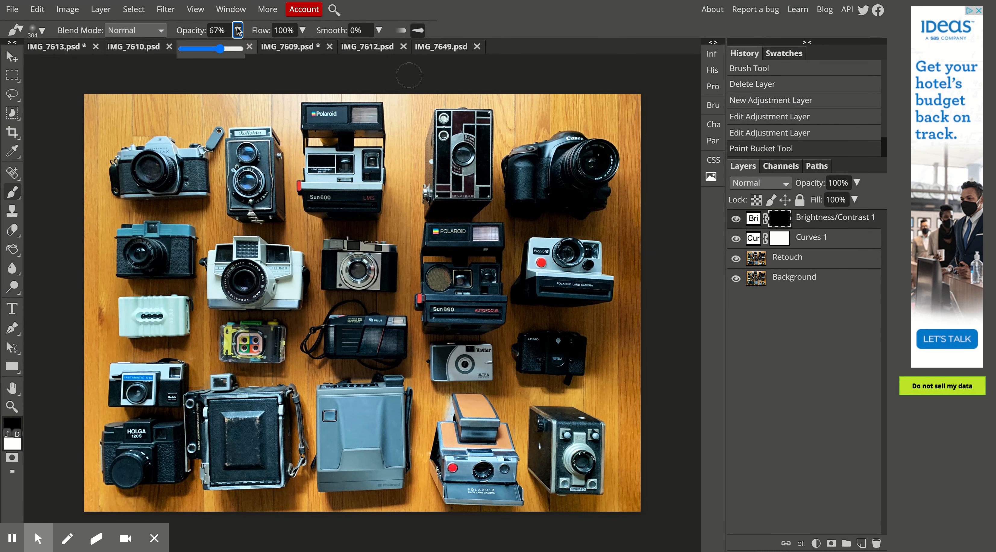
{"action": "left_click_drag", "start_coordinate": [220, 48], "coordinate": [192, 48]}
Swap the foreground colour to white and brush the mask over the small black LOMO camera to lighten it.
{"action": "mouse_move", "coordinate": [540, 369]}
{"action": "left_mouse_down"}
{"action": "mouse_move", "coordinate": [533, 337]}
{"action": "mouse_move", "coordinate": [559, 332]}
{"action": "mouse_move", "coordinate": [588, 339]}
{"action": "mouse_move", "coordinate": [577, 364]}
{"action": "mouse_move", "coordinate": [537, 365]}
{"action": "mouse_move", "coordinate": [505, 343]}
{"action": "mouse_move", "coordinate": [526, 325]}
{"action": "mouse_move", "coordinate": [579, 322]}
{"action": "left_mouse_up"}
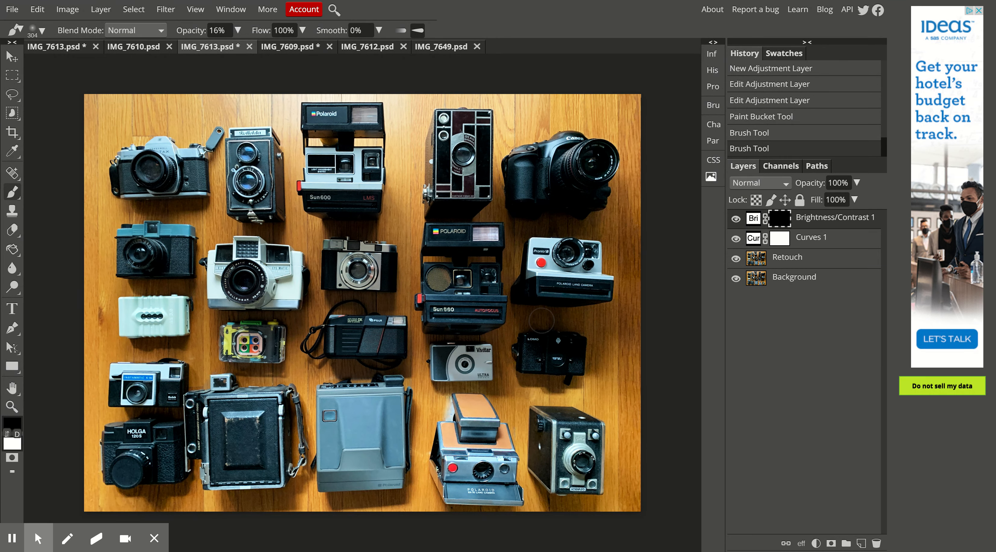
{"action": "left_click_drag", "start_coordinate": [543, 341], "coordinate": [542, 340]}
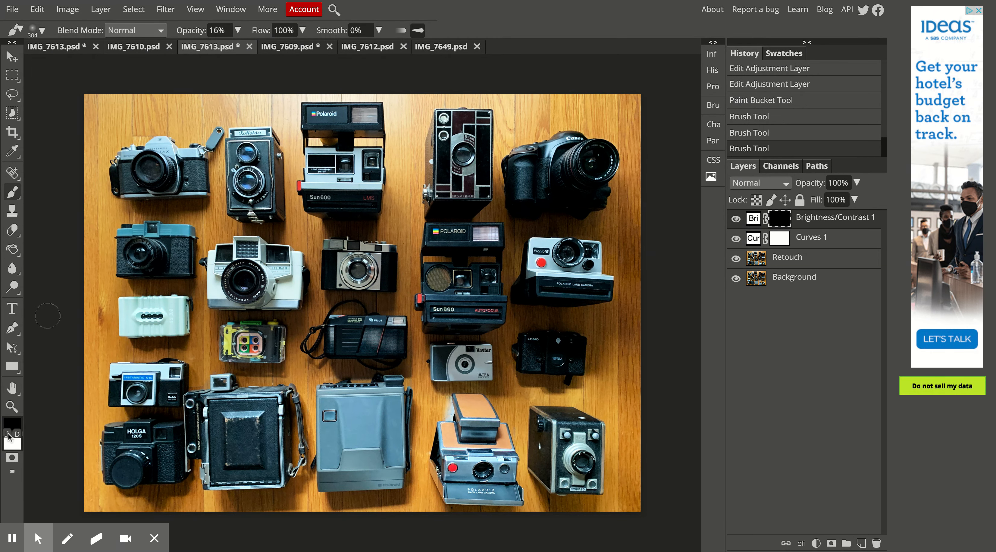
{"action": "left_click", "coordinate": [8, 434]}
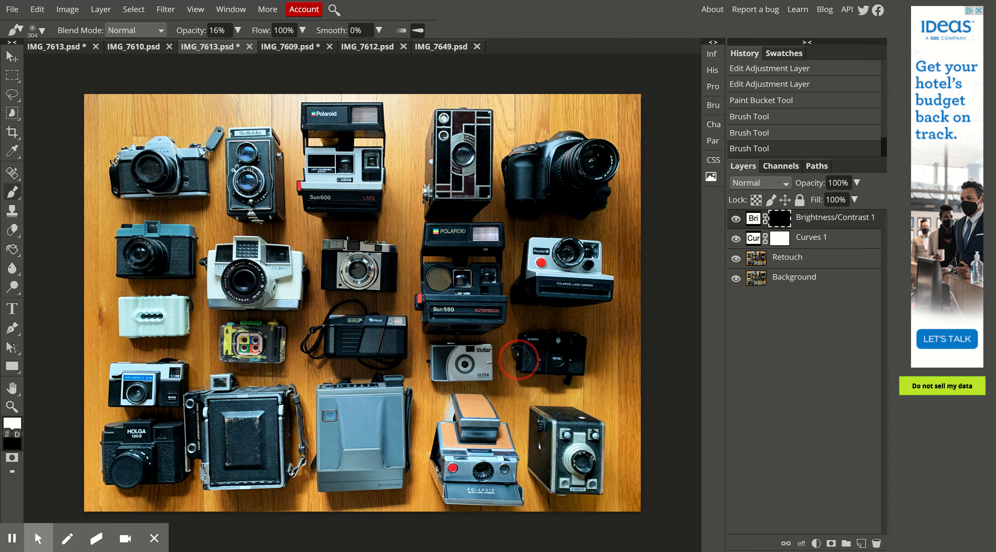
{"action": "mouse_move", "coordinate": [522, 348]}
{"action": "left_mouse_down"}
{"action": "mouse_move", "coordinate": [534, 329]}
{"action": "mouse_move", "coordinate": [582, 344]}
{"action": "mouse_move", "coordinate": [503, 344]}
{"action": "mouse_move", "coordinate": [520, 339]}
{"action": "mouse_move", "coordinate": [519, 329]}
{"action": "mouse_move", "coordinate": [576, 335]}
{"action": "mouse_move", "coordinate": [554, 355]}
{"action": "mouse_move", "coordinate": [569, 351]}
{"action": "mouse_move", "coordinate": [572, 319]}
{"action": "mouse_move", "coordinate": [503, 315]}
{"action": "mouse_move", "coordinate": [483, 362]}
{"action": "mouse_move", "coordinate": [549, 383]}
{"action": "mouse_move", "coordinate": [595, 360]}
{"action": "mouse_move", "coordinate": [535, 329]}
{"action": "mouse_move", "coordinate": [517, 338]}
{"action": "mouse_move", "coordinate": [577, 340]}
{"action": "mouse_move", "coordinate": [509, 351]}
{"action": "left_mouse_up"}
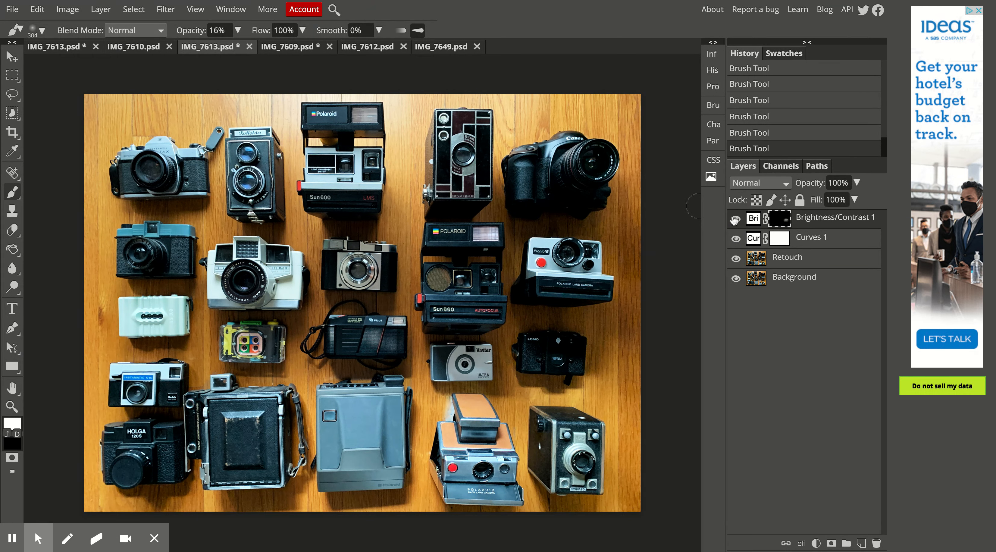
{"action": "mouse_move", "coordinate": [574, 310]}
{"action": "left_mouse_down"}
{"action": "mouse_move", "coordinate": [492, 311]}
{"action": "mouse_move", "coordinate": [469, 344]}
{"action": "mouse_move", "coordinate": [507, 402]}
{"action": "mouse_move", "coordinate": [537, 312]}
{"action": "mouse_move", "coordinate": [580, 317]}
{"action": "mouse_move", "coordinate": [523, 332]}
{"action": "left_mouse_up"}
Paint more white on the mask over the LOMO camera and compare the result with the adjustment layer hidden and shown.
{"action": "key", "text": "ctrl+plus"}
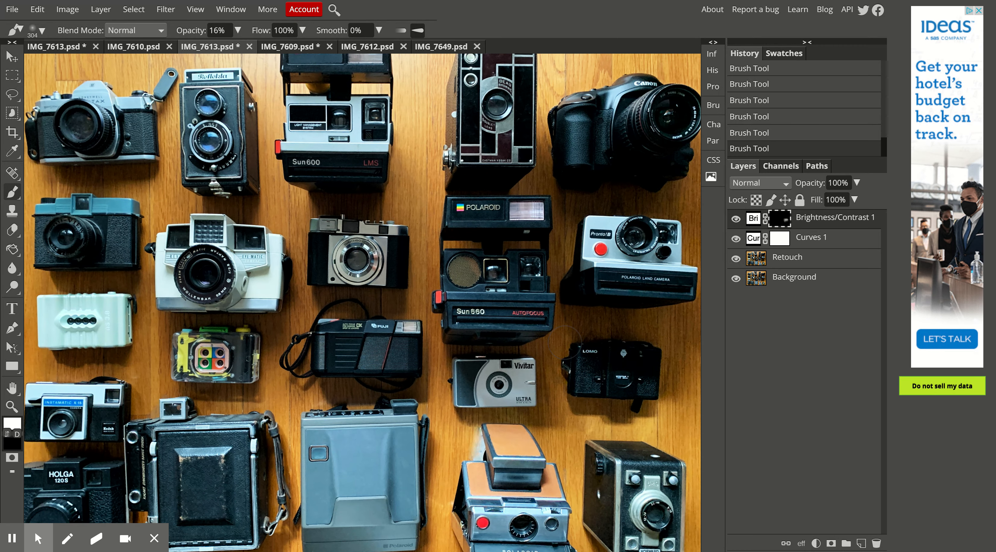
{"action": "key", "text": "space"}
{"action": "left_click_drag", "start_coordinate": [637, 372], "coordinate": [477, 308]}
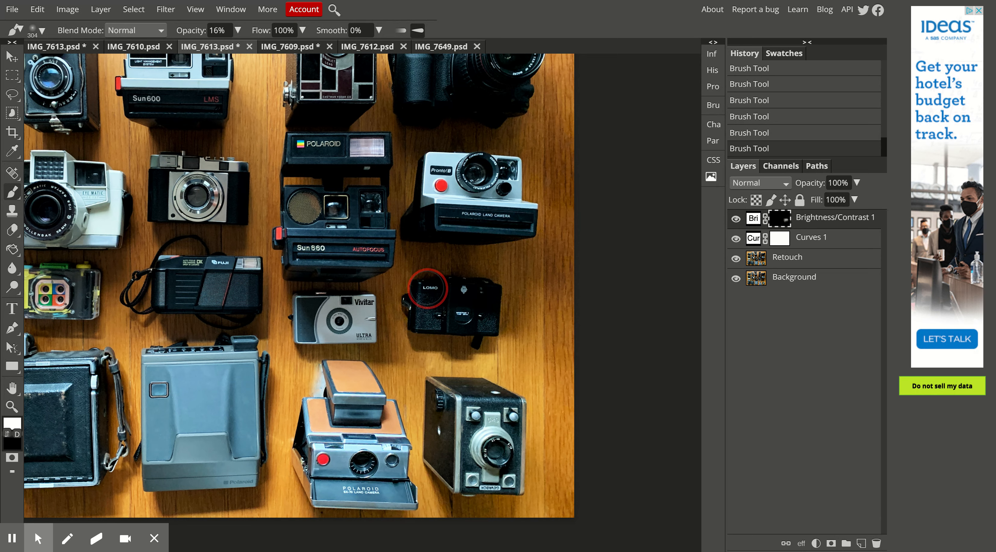
{"action": "mouse_move", "coordinate": [428, 289]}
{"action": "left_mouse_down"}
{"action": "mouse_move", "coordinate": [495, 298]}
{"action": "mouse_move", "coordinate": [484, 315]}
{"action": "mouse_move", "coordinate": [422, 303]}
{"action": "left_mouse_up"}
{"action": "left_click", "coordinate": [736, 219]}
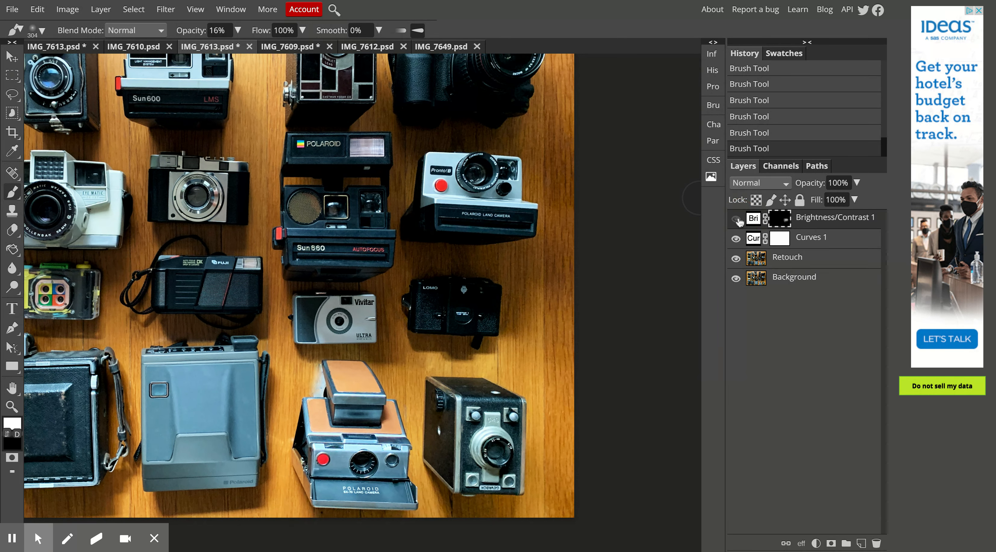
{"action": "left_click", "coordinate": [737, 220]}
{"action": "left_click", "coordinate": [736, 219]}
{"action": "left_click", "coordinate": [736, 219]}
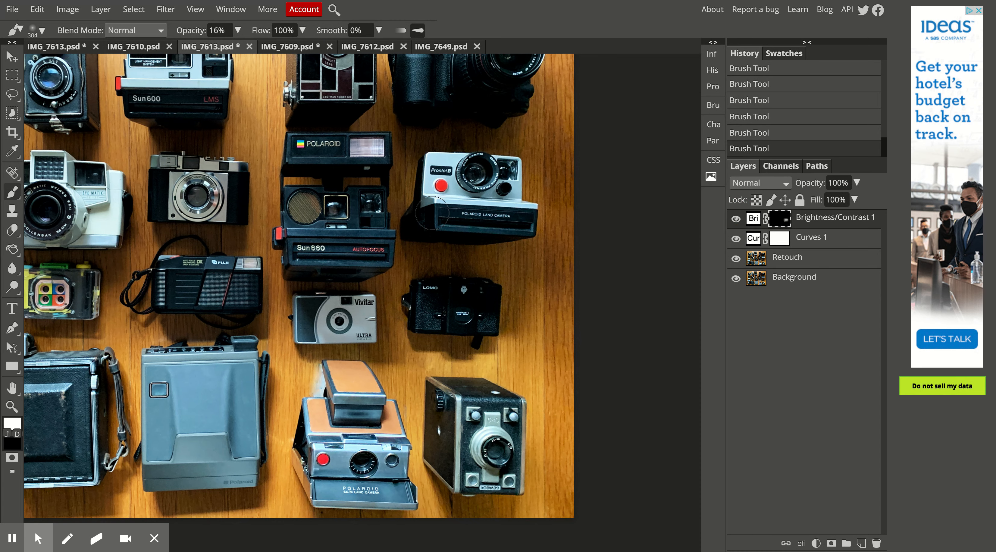
Brush white on the mask over the dark parts of the Polaroid Pronto, Canon and Fuji cameras.
{"action": "mouse_move", "coordinate": [417, 215]}
{"action": "left_mouse_down"}
{"action": "mouse_move", "coordinate": [407, 256]}
{"action": "mouse_move", "coordinate": [407, 213]}
{"action": "left_mouse_up"}
{"action": "mouse_move", "coordinate": [510, 75]}
{"action": "left_mouse_down"}
{"action": "mouse_move", "coordinate": [380, 90]}
{"action": "mouse_move", "coordinate": [515, 100]}
{"action": "mouse_move", "coordinate": [397, 107]}
{"action": "mouse_move", "coordinate": [464, 117]}
{"action": "mouse_move", "coordinate": [443, 111]}
{"action": "mouse_move", "coordinate": [516, 80]}
{"action": "mouse_move", "coordinate": [503, 146]}
{"action": "mouse_move", "coordinate": [396, 154]}
{"action": "mouse_move", "coordinate": [414, 195]}
{"action": "mouse_move", "coordinate": [417, 273]}
{"action": "mouse_move", "coordinate": [469, 230]}
{"action": "mouse_move", "coordinate": [502, 227]}
{"action": "left_mouse_up"}
{"action": "left_click_drag", "start_coordinate": [174, 267], "coordinate": [263, 267]}
{"action": "mouse_move", "coordinate": [275, 273]}
{"action": "left_mouse_down"}
{"action": "mouse_move", "coordinate": [258, 330]}
{"action": "mouse_move", "coordinate": [217, 313]}
{"action": "mouse_move", "coordinate": [170, 315]}
{"action": "left_mouse_up"}
{"action": "mouse_move", "coordinate": [439, 91]}
{"action": "left_mouse_down"}
{"action": "mouse_move", "coordinate": [407, 154]}
{"action": "mouse_move", "coordinate": [394, 89]}
{"action": "mouse_move", "coordinate": [485, 113]}
{"action": "mouse_move", "coordinate": [507, 108]}
{"action": "mouse_move", "coordinate": [464, 157]}
{"action": "left_mouse_up"}
{"action": "mouse_move", "coordinate": [510, 90]}
{"action": "left_mouse_down"}
{"action": "mouse_move", "coordinate": [401, 130]}
{"action": "mouse_move", "coordinate": [449, 109]}
{"action": "mouse_move", "coordinate": [492, 69]}
{"action": "mouse_move", "coordinate": [498, 95]}
{"action": "mouse_move", "coordinate": [472, 119]}
{"action": "mouse_move", "coordinate": [426, 130]}
{"action": "mouse_move", "coordinate": [370, 165]}
{"action": "mouse_move", "coordinate": [502, 142]}
{"action": "mouse_move", "coordinate": [429, 145]}
{"action": "mouse_move", "coordinate": [393, 166]}
{"action": "mouse_move", "coordinate": [397, 232]}
{"action": "mouse_move", "coordinate": [404, 261]}
{"action": "mouse_move", "coordinate": [520, 244]}
{"action": "left_mouse_up"}
Compare the photo with the Brightness/Contrast layer hidden and shown, both close up and with the whole image fitted in view.
{"action": "left_click", "coordinate": [737, 219]}
{"action": "left_click", "coordinate": [737, 219]}
{"action": "left_click", "coordinate": [737, 220]}
{"action": "left_click", "coordinate": [737, 219]}
{"action": "left_click", "coordinate": [738, 219]}
{"action": "left_click", "coordinate": [737, 219]}
{"action": "scroll", "coordinate": [690, 230], "scroll_direction": "down", "scroll_amount": 5}
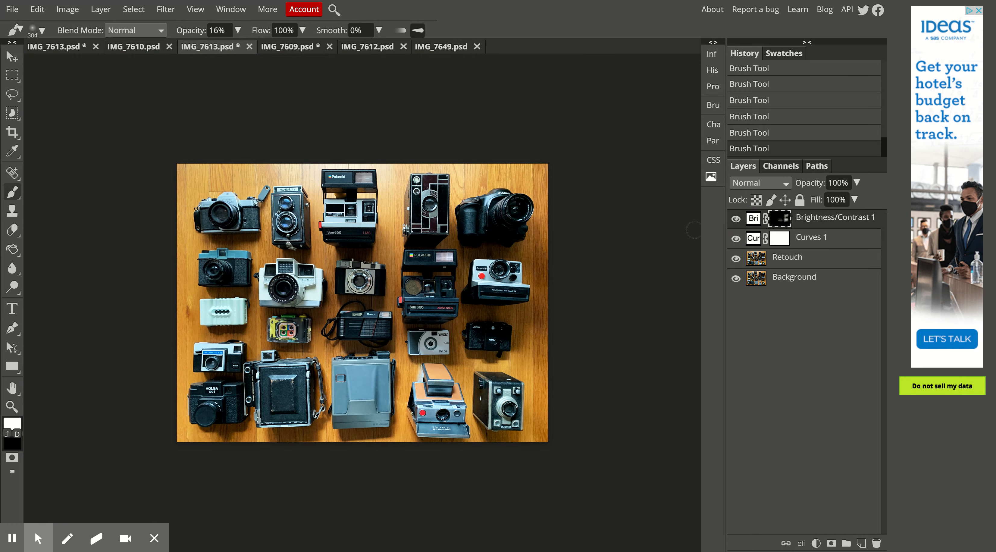
{"action": "key", "text": "ctrl+0"}
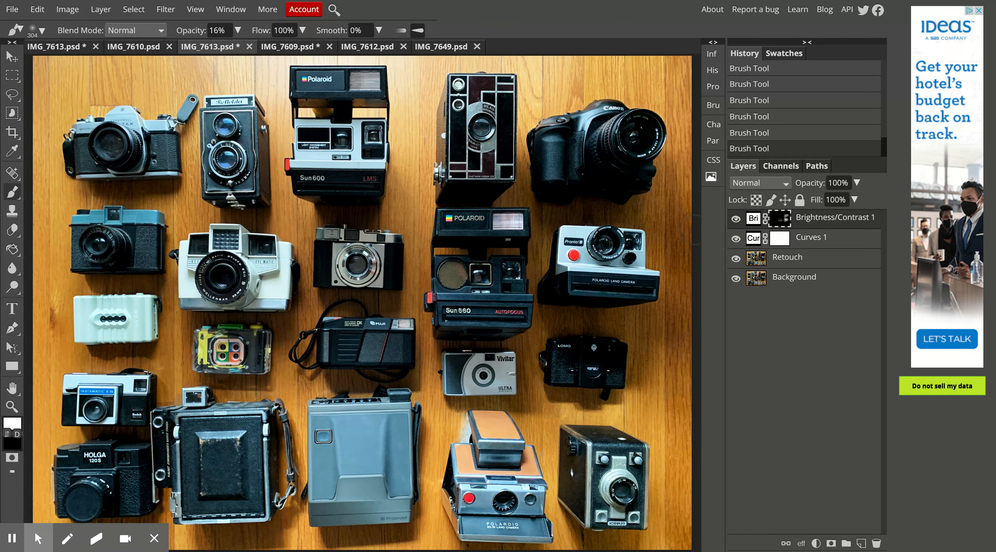
{"action": "left_click", "coordinate": [737, 219]}
{"action": "left_click", "coordinate": [737, 219]}
{"action": "left_click", "coordinate": [737, 218]}
{"action": "left_click", "coordinate": [737, 219]}
Brush white on the mask over the Polaroid Sun600's dark edge and the shadows around the Vitivar and Sun 660 cameras.
{"action": "mouse_move", "coordinate": [304, 196]}
{"action": "left_mouse_down"}
{"action": "mouse_move", "coordinate": [385, 194]}
{"action": "mouse_move", "coordinate": [315, 191]}
{"action": "mouse_move", "coordinate": [325, 214]}
{"action": "mouse_move", "coordinate": [361, 217]}
{"action": "mouse_move", "coordinate": [379, 193]}
{"action": "mouse_move", "coordinate": [373, 168]}
{"action": "mouse_move", "coordinate": [295, 176]}
{"action": "left_mouse_up"}
{"action": "mouse_move", "coordinate": [512, 374]}
{"action": "left_mouse_down"}
{"action": "mouse_move", "coordinate": [514, 402]}
{"action": "mouse_move", "coordinate": [461, 400]}
{"action": "mouse_move", "coordinate": [534, 392]}
{"action": "mouse_move", "coordinate": [516, 331]}
{"action": "mouse_move", "coordinate": [426, 339]}
{"action": "left_mouse_up"}
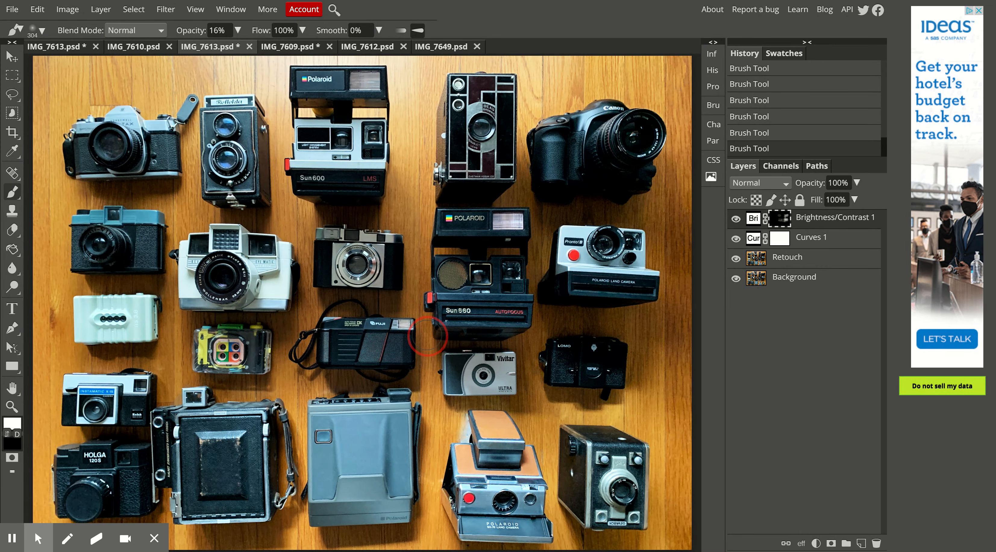